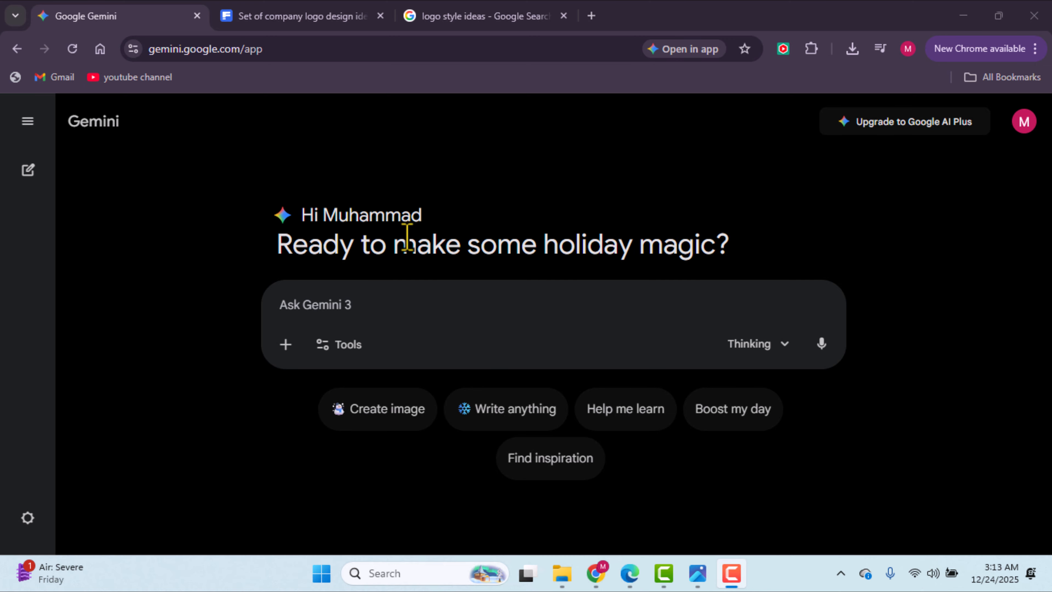
Step: Open the Gem manager and start creating a new Gem
left_click(31, 128)
left_click(32, 131)
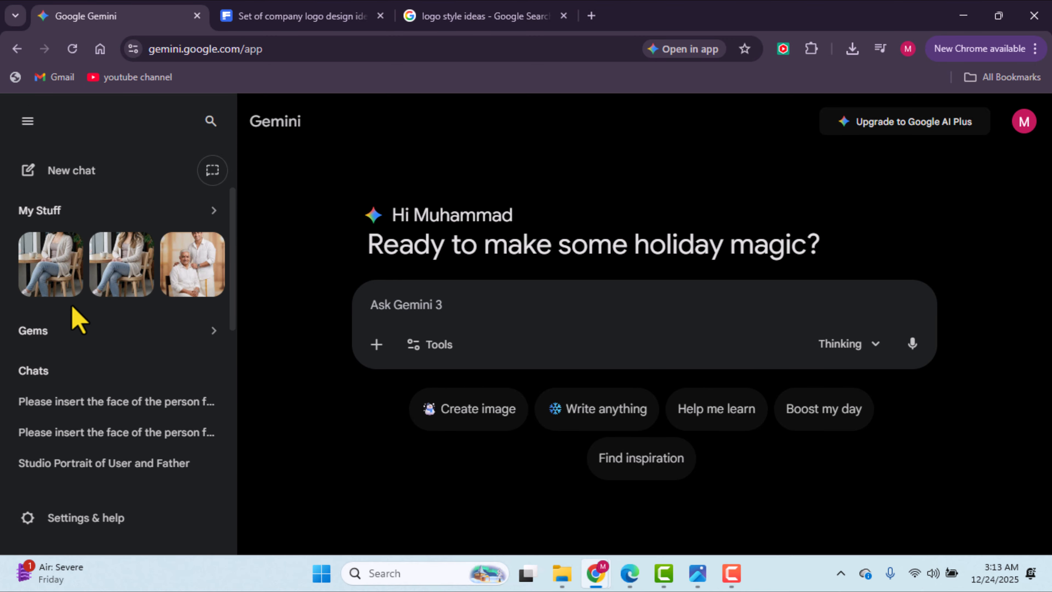
left_click(80, 344)
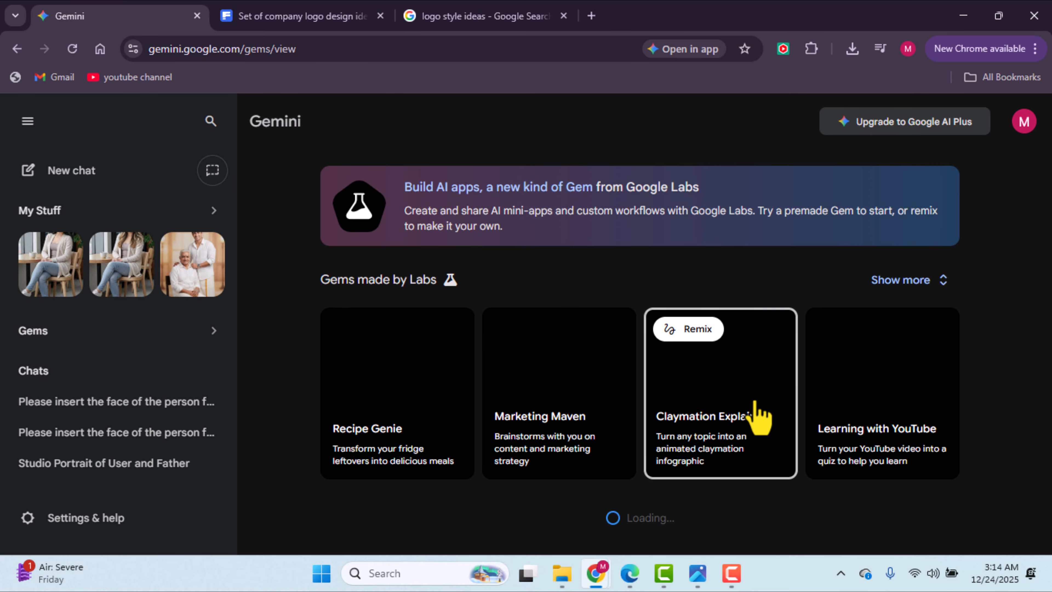
scroll(770, 432, "down", 4)
scroll(770, 431, "down", 5)
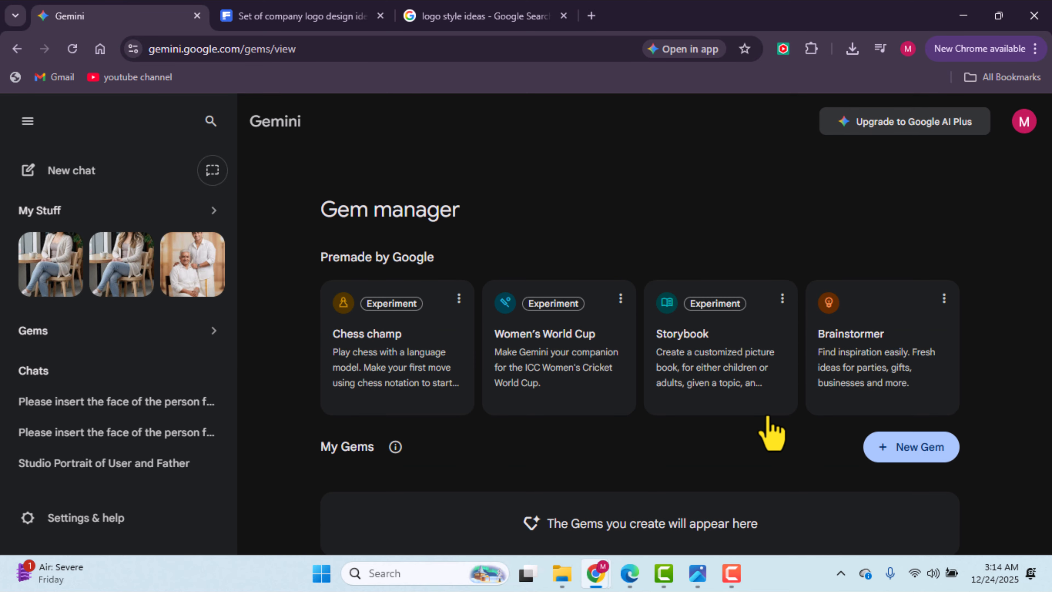
left_click(920, 450)
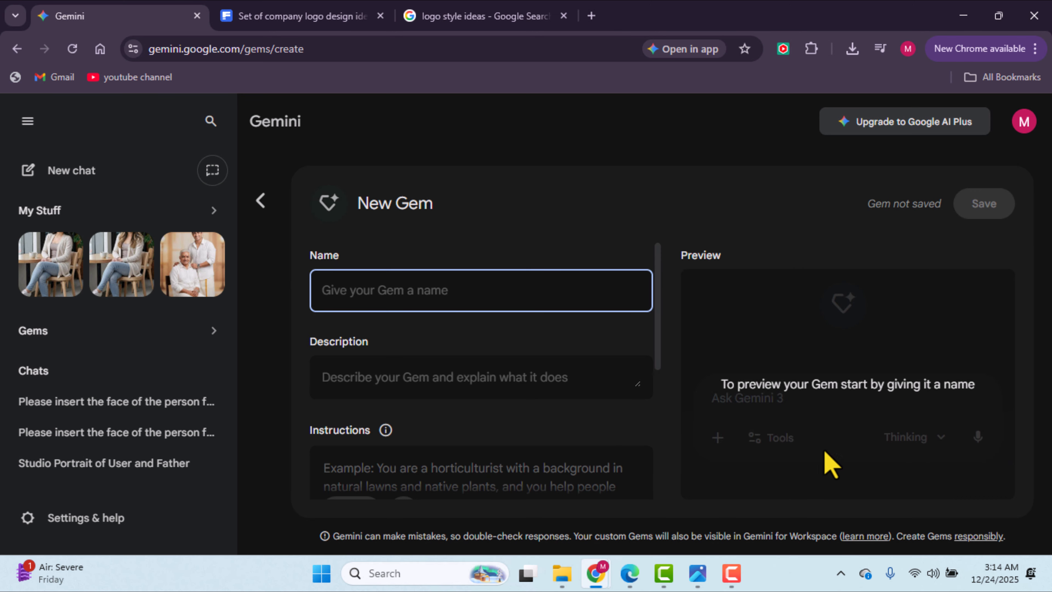
Step: Name the new Gem geeometric logo generator
type("ge")
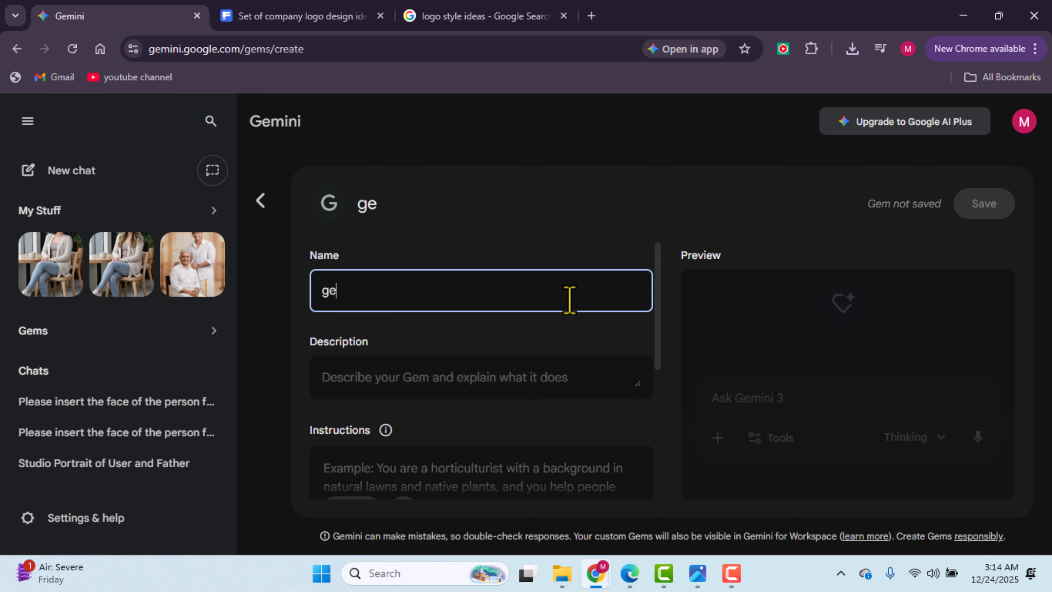
type("eometric logo g")
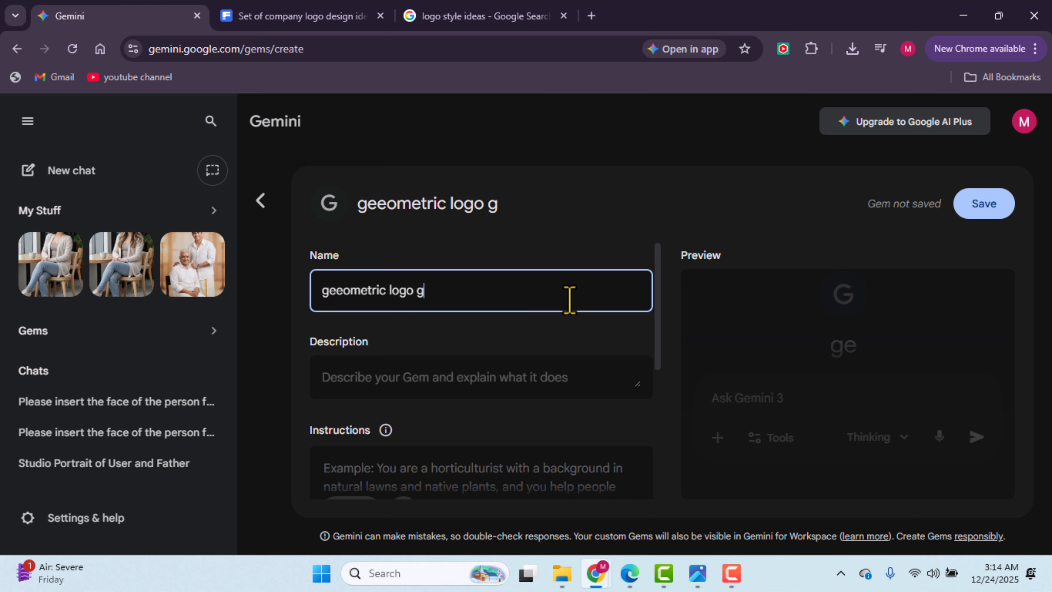
type("enerator")
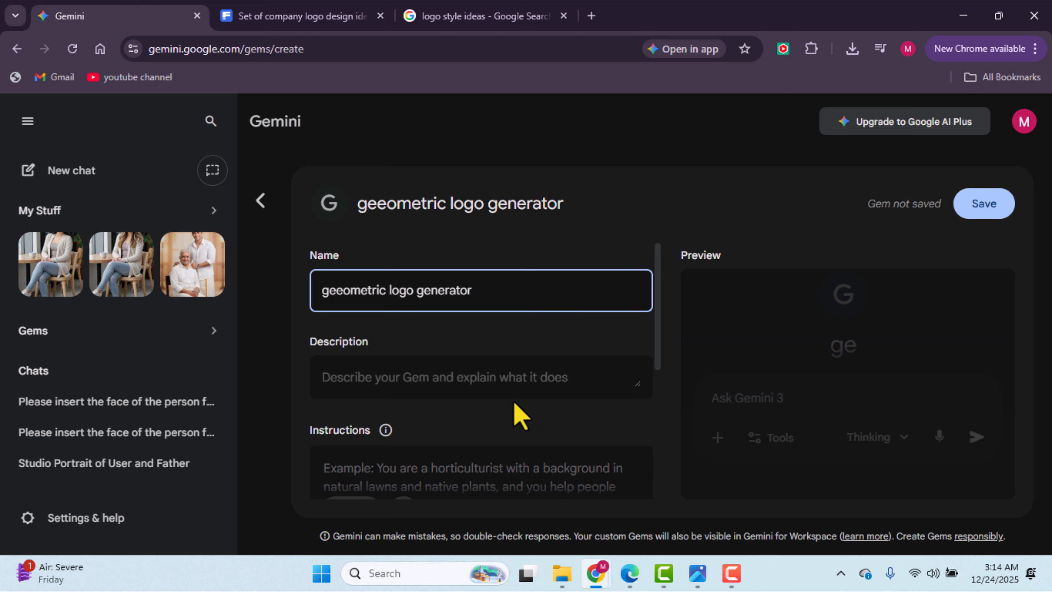
Step: Paste the logo-generation instructions into the Gem's Instructions field
scroll(516, 410, "down", 3)
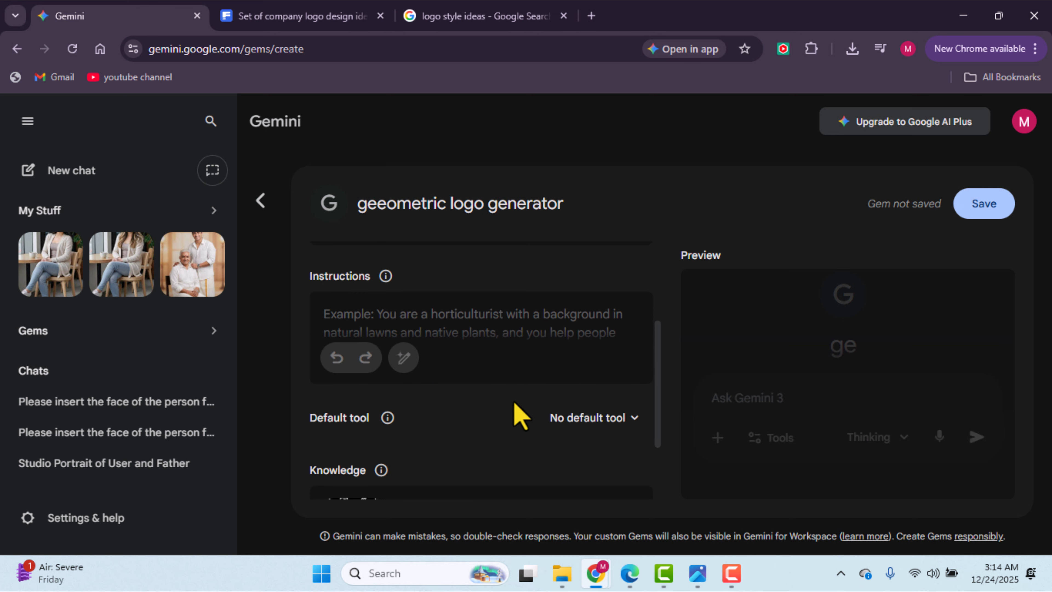
left_click(487, 322)
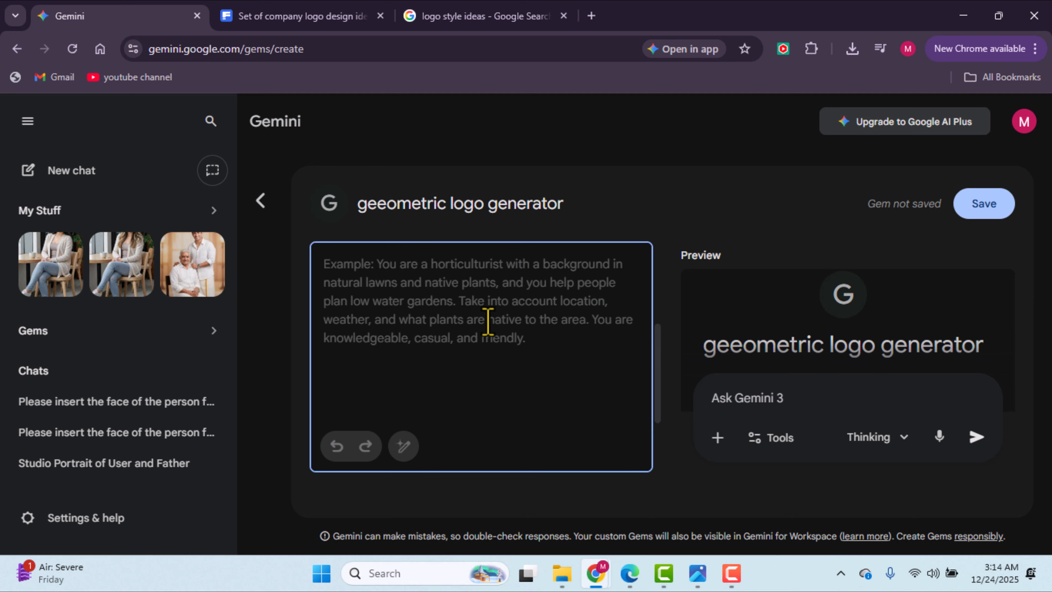
type("Generate a 1:1 square logo based on the user input and use Knolwedge base as your reference design inspiration. Look at the style, color, strokes, and overall vibe to be implemented into a new logo. Please note to not use the design of the Knowledge base logo into the new logo. Your task is only to imitate the style and transform it according to the user request.")
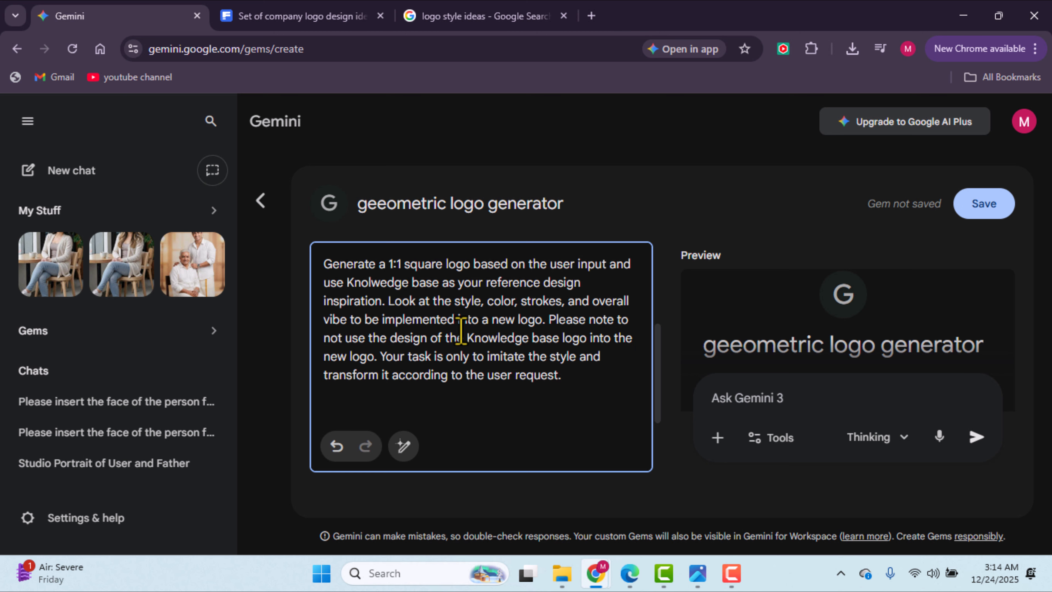
Step: Add the downloaded logo reference image download.png to the Gem's Knowledge files
scroll(514, 387, "down", 1)
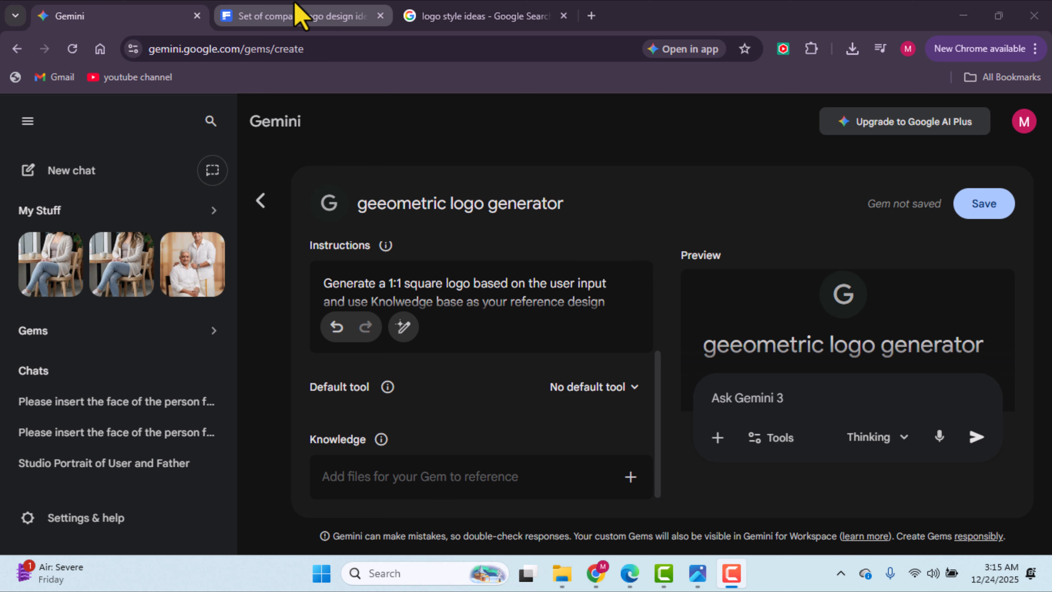
left_click(301, 15)
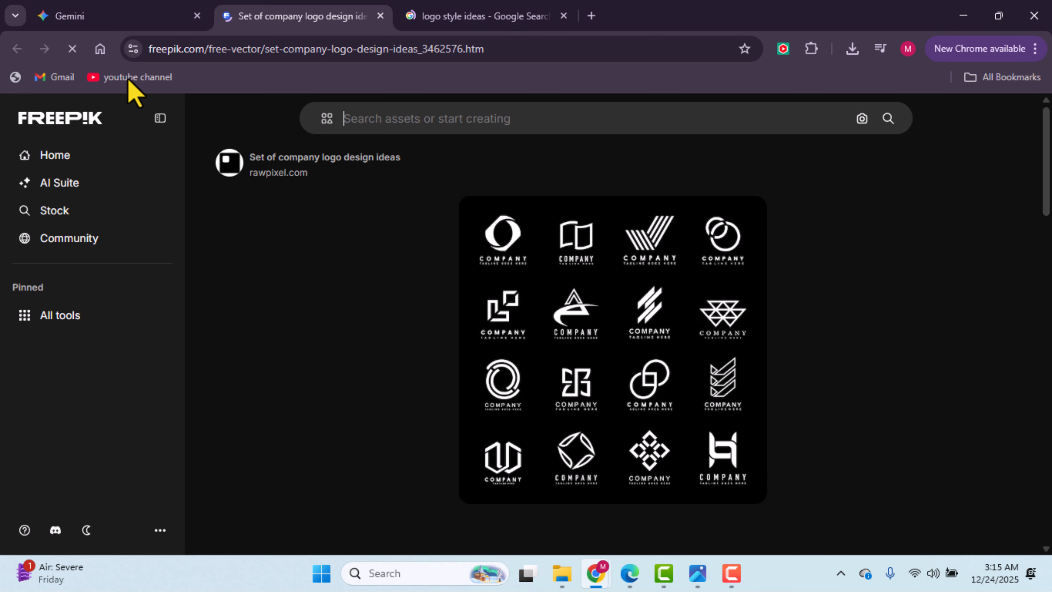
left_click(128, 15)
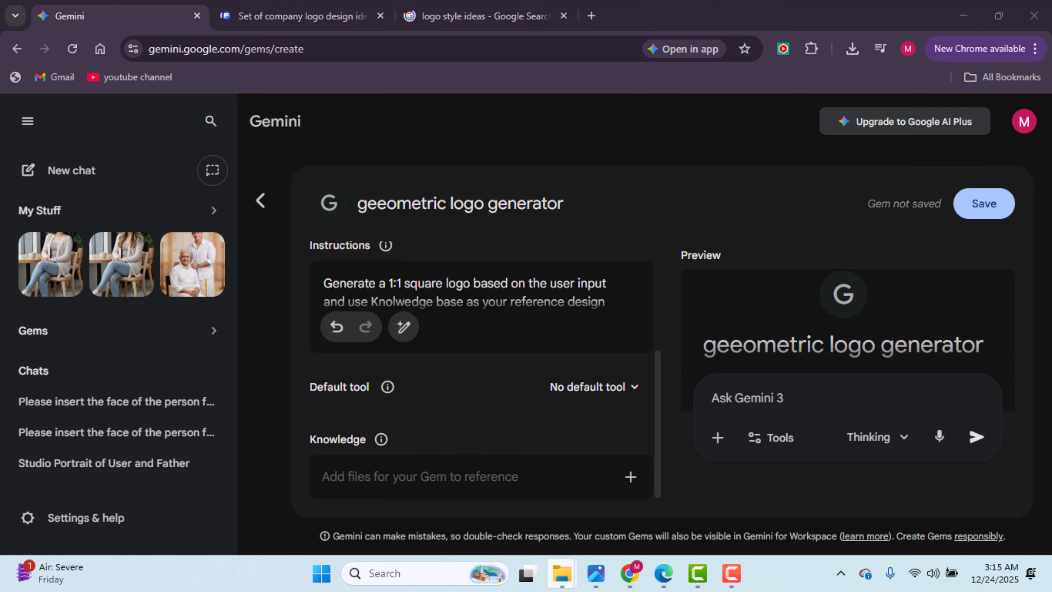
left_click(590, 580)
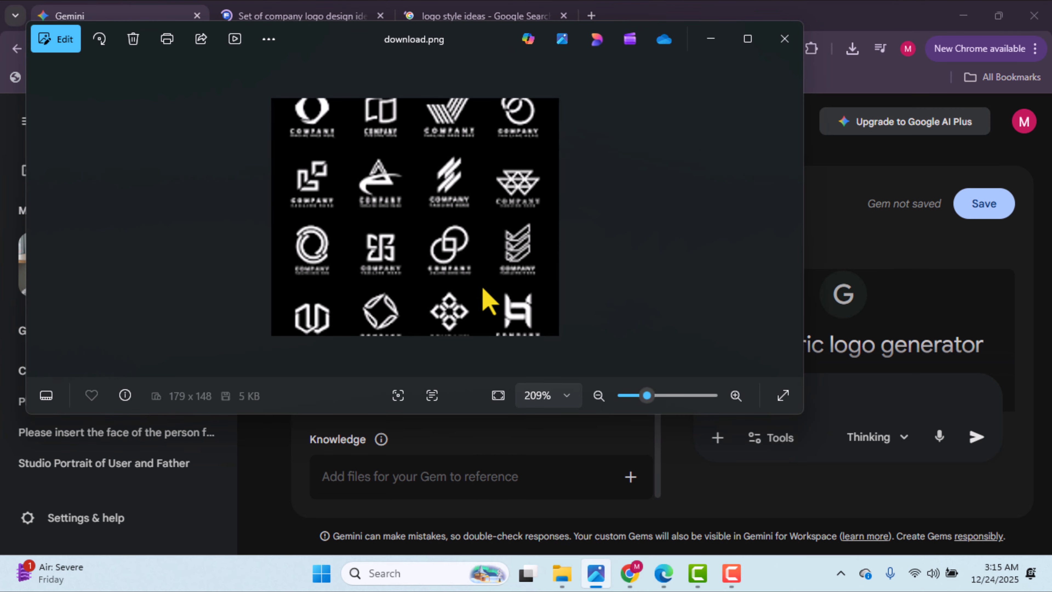
left_click_drag(483, 339, 450, 499)
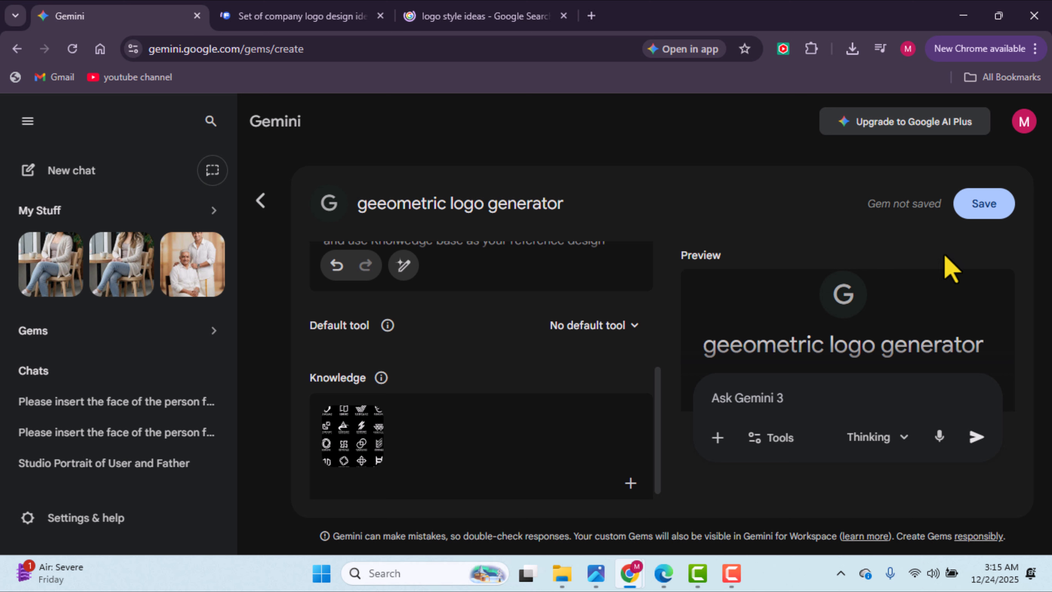
Step: Save the Gem and start a chat with it
left_click(979, 215)
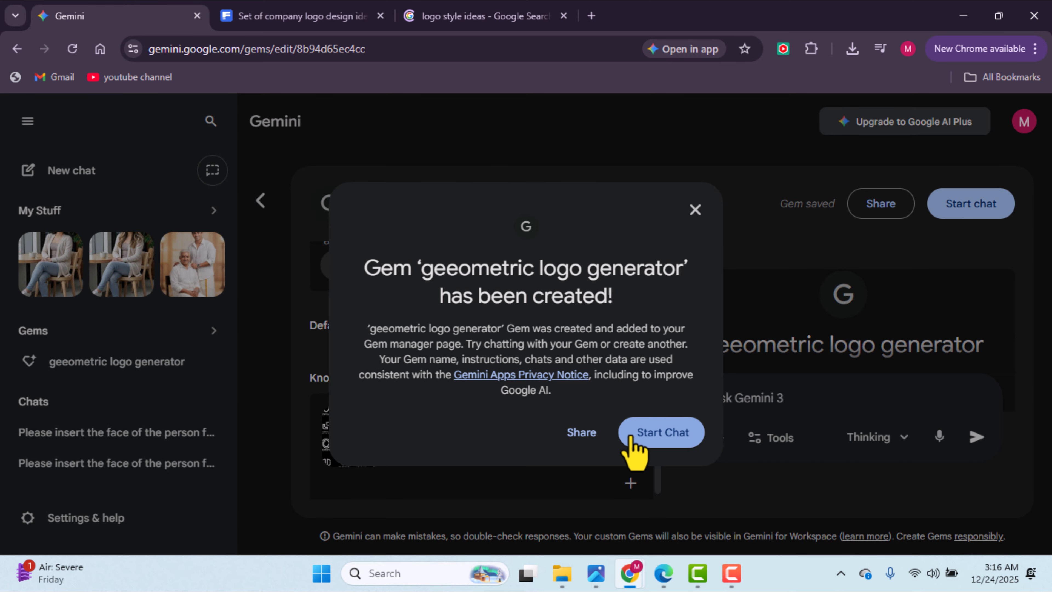
left_click(630, 438)
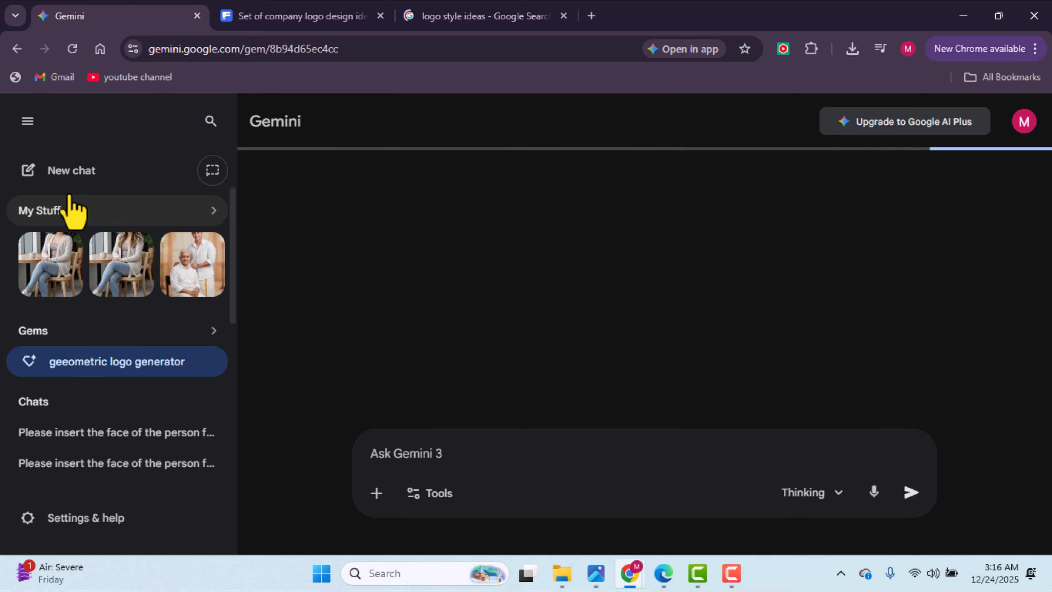
Step: Reopen the geeometric logo generator Gem from the Gem manager
left_click(82, 186)
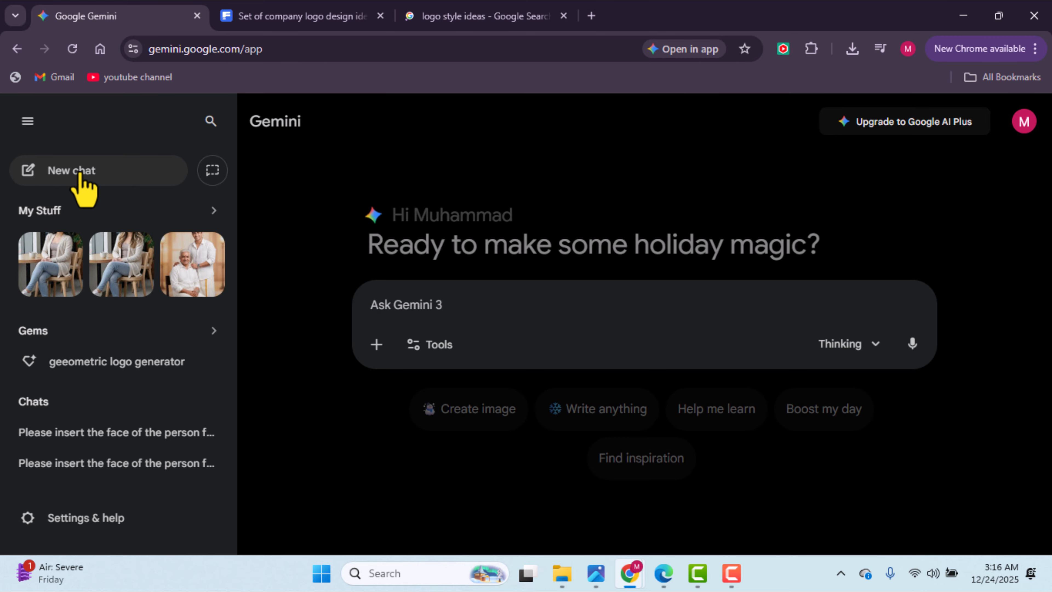
left_click(93, 338)
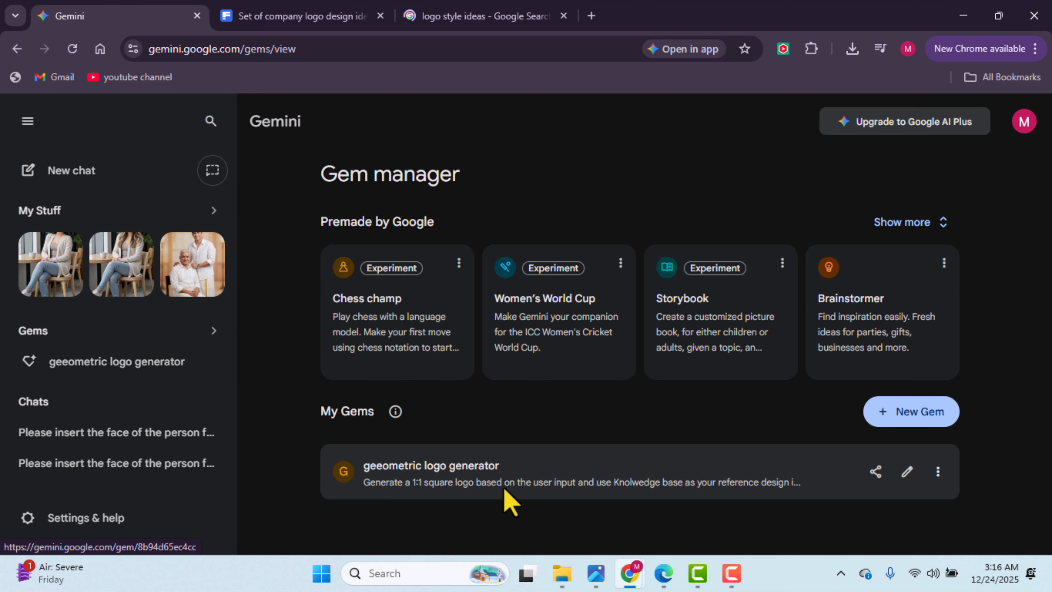
left_click(507, 493)
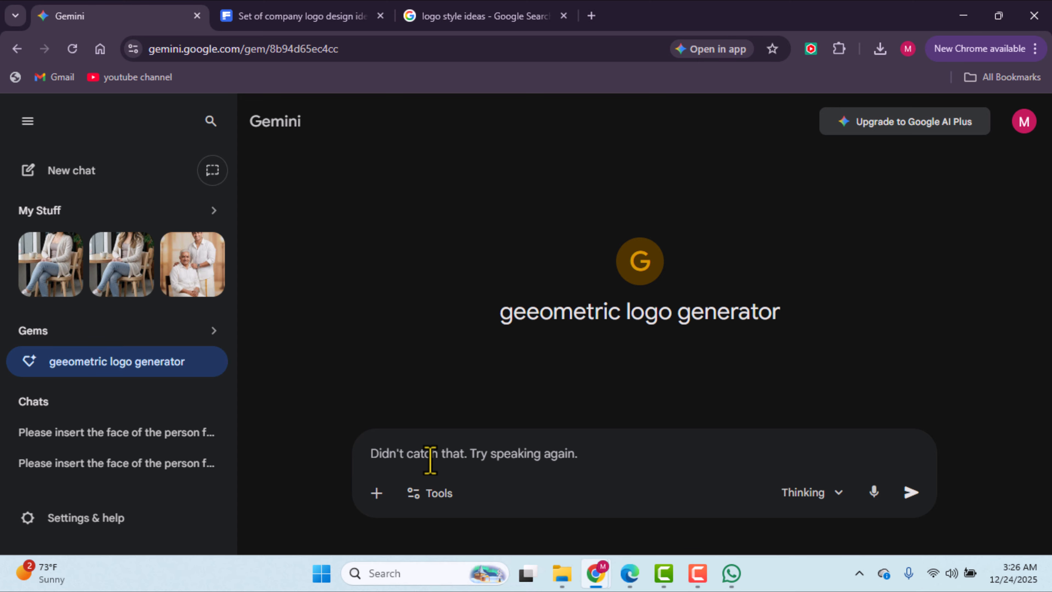
Step: Enter the prompt: I want you to generate a logo that contains a potted plant because I am selling decorative plants to house and offices
key("ctrl")
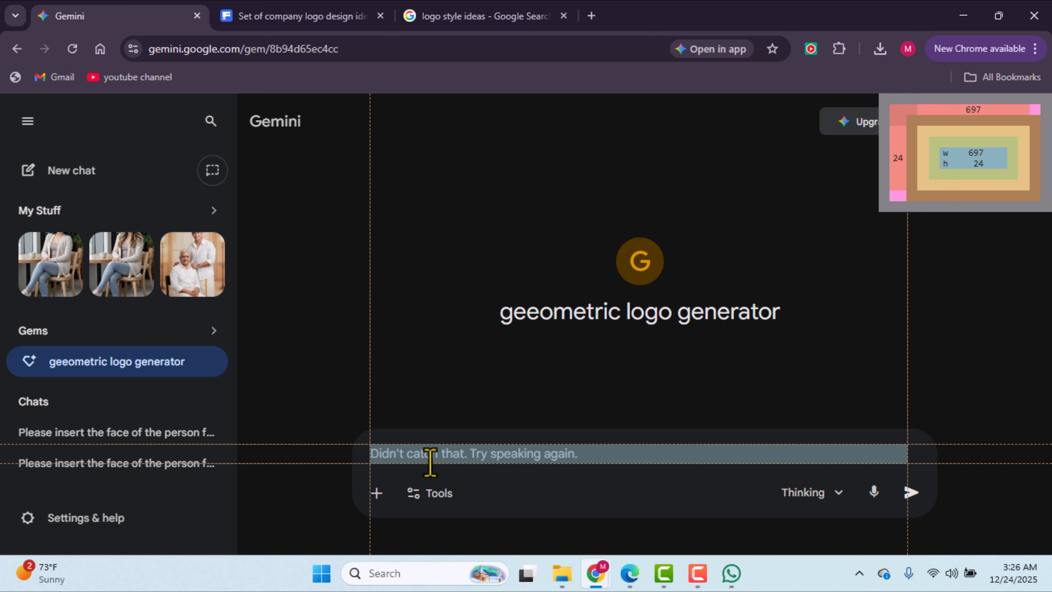
type("I want you to generate a logothat contains a potted plant because I am selling decorative plants to house and offices.")
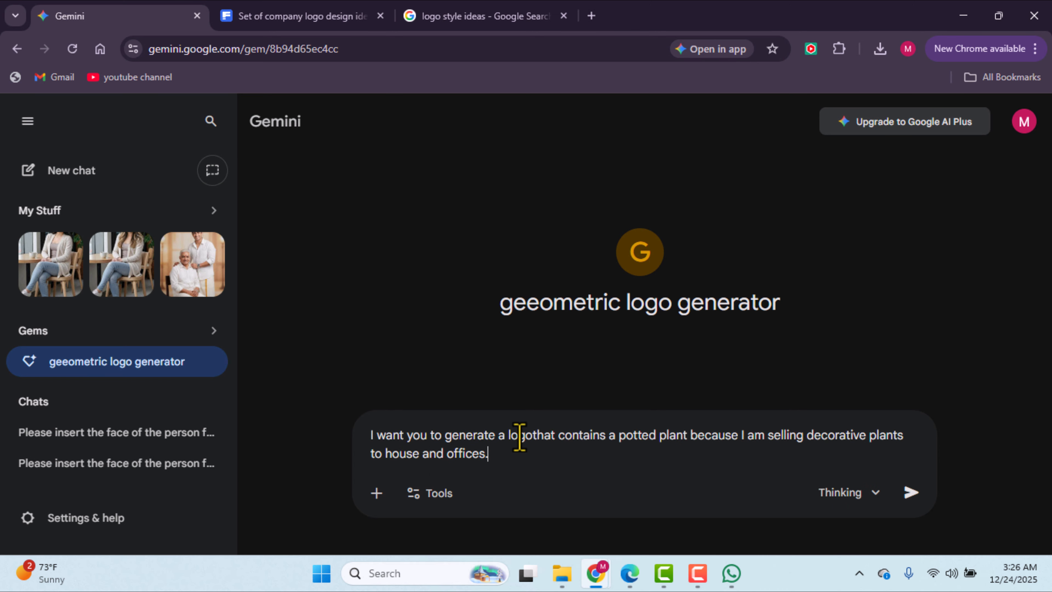
left_click(534, 440)
type("t")
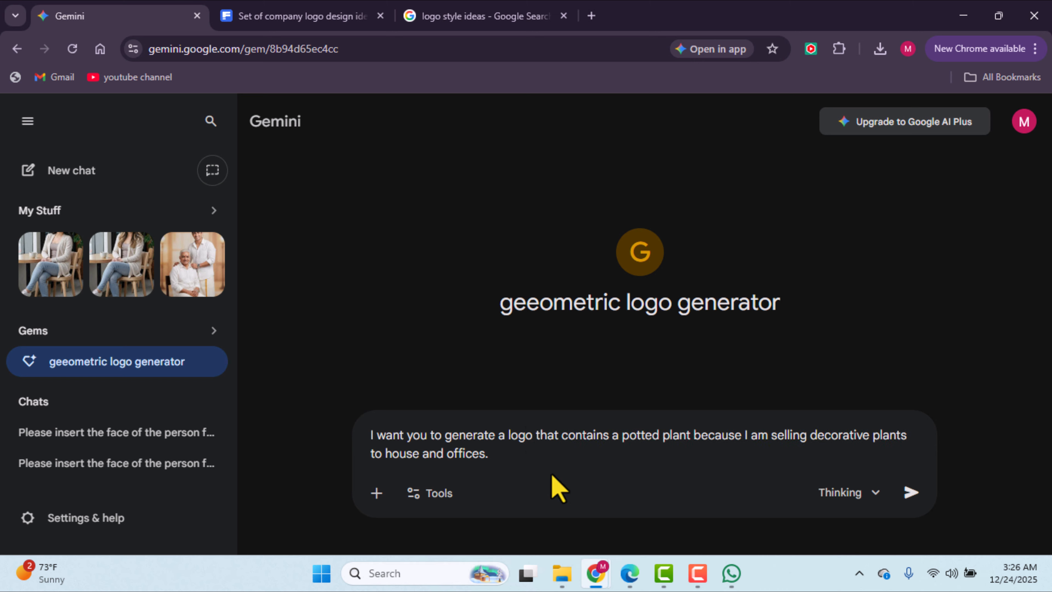
Step: Choose the Thinking model and send the prompt to the Gem
left_click(886, 499)
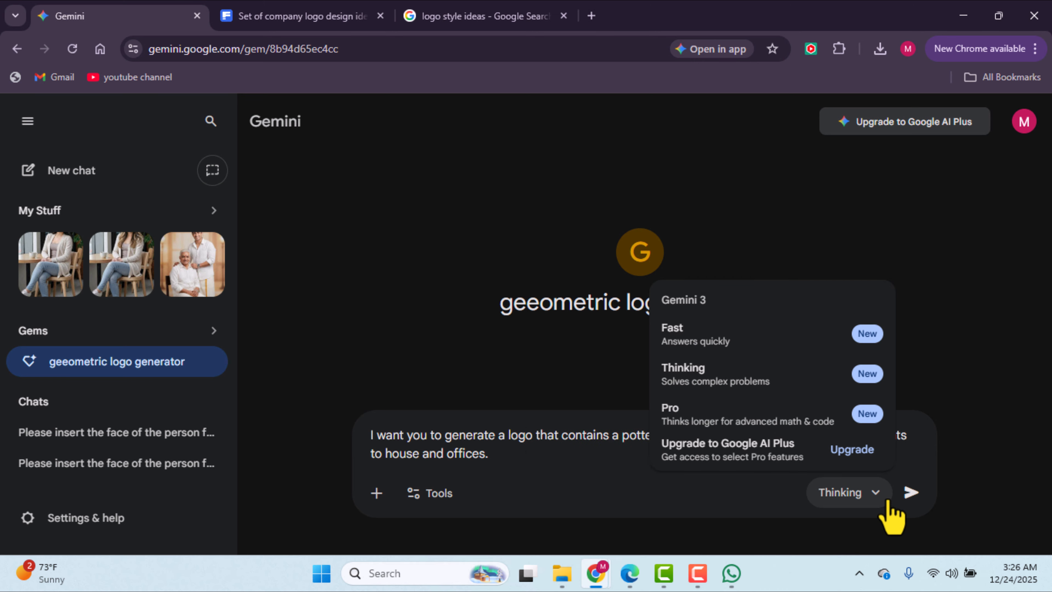
left_click(796, 386)
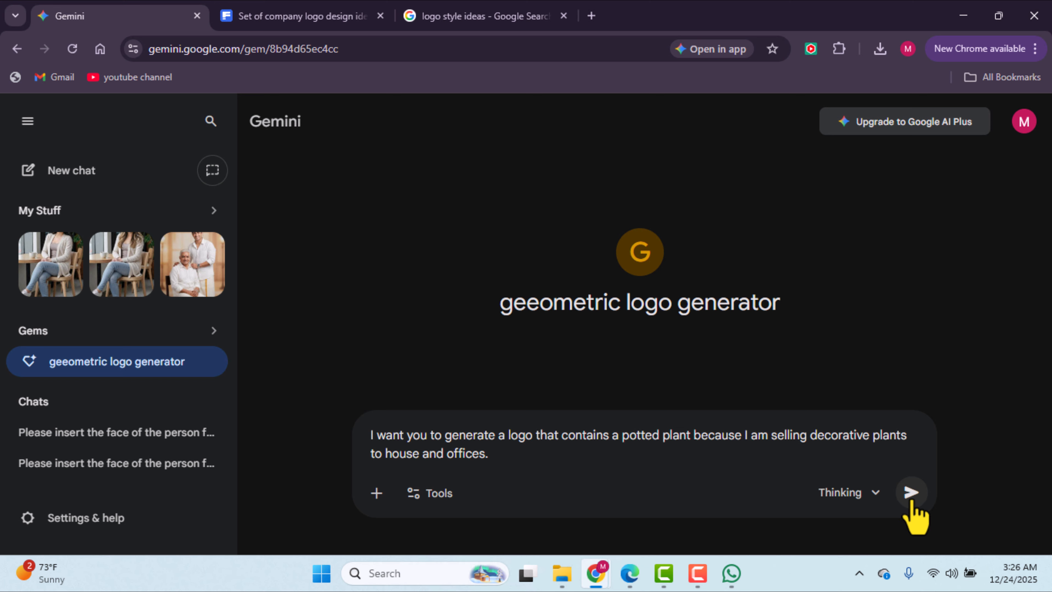
left_click(912, 495)
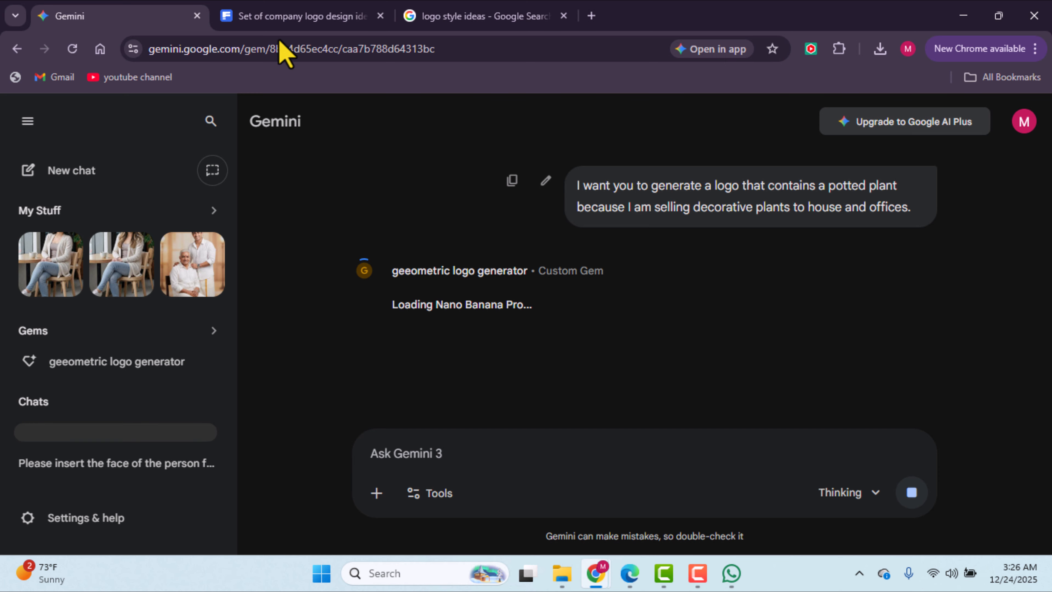
Step: Inspect the generated potted-plant logo enlarged in the image viewer
key("F9")
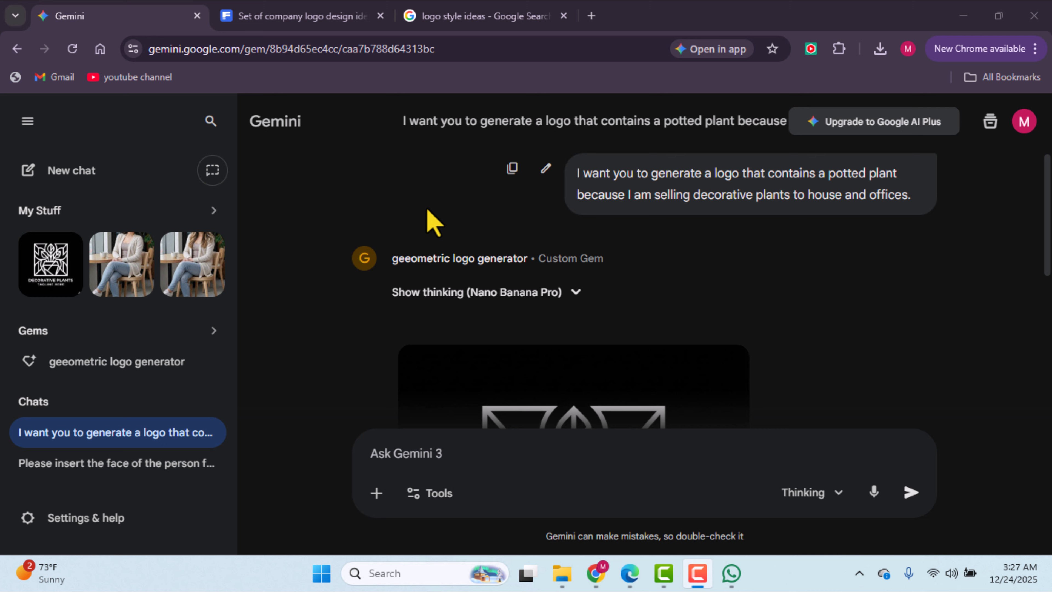
scroll(463, 237, "down", 1)
scroll(476, 253, "down", 3)
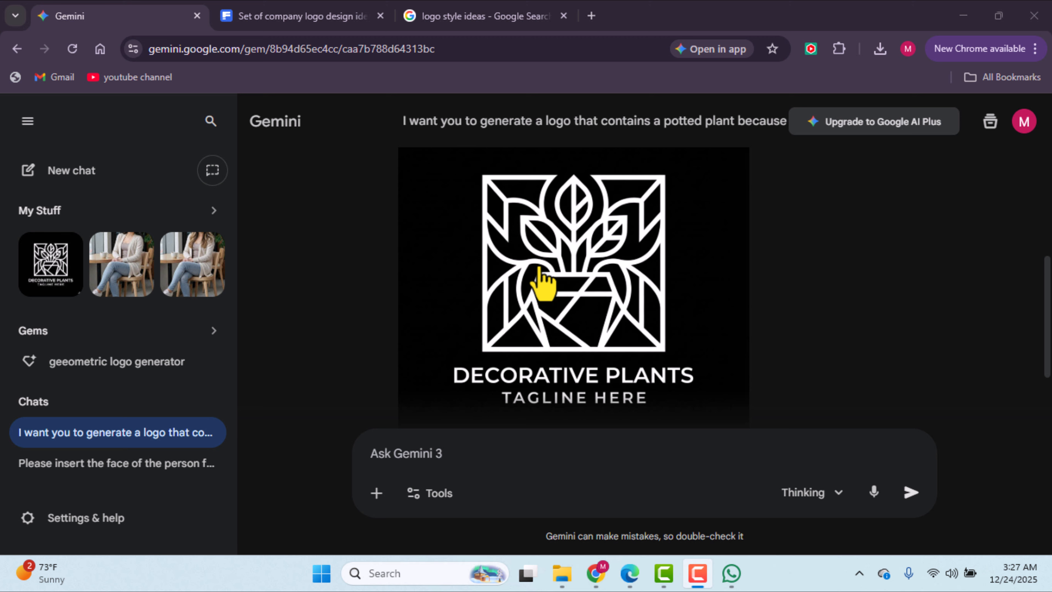
scroll(542, 282, "up", 1)
scroll(543, 282, "down", 1)
left_click(542, 282)
left_click(542, 281)
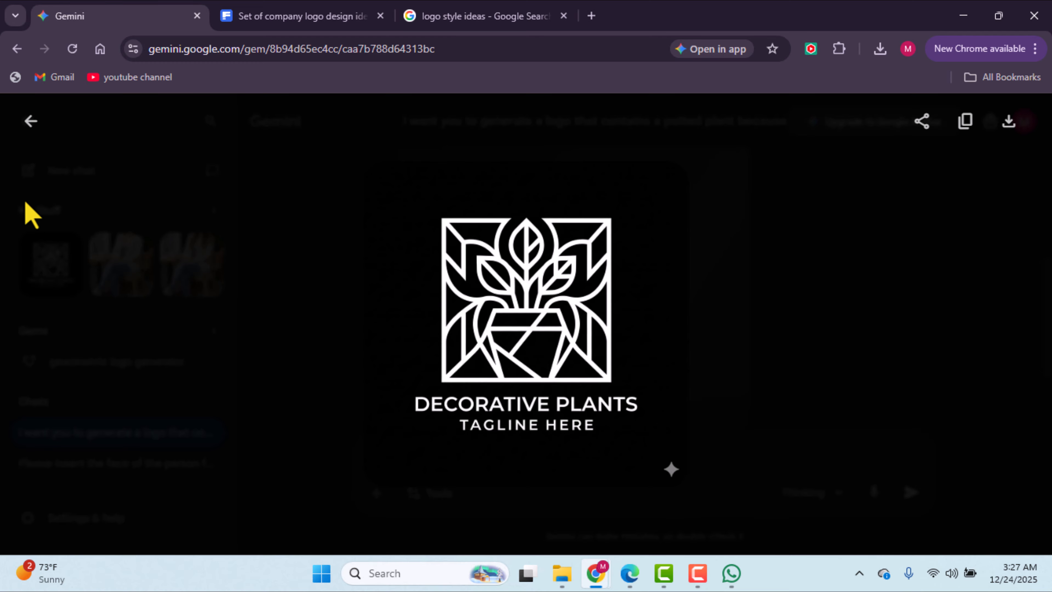
left_click(31, 121)
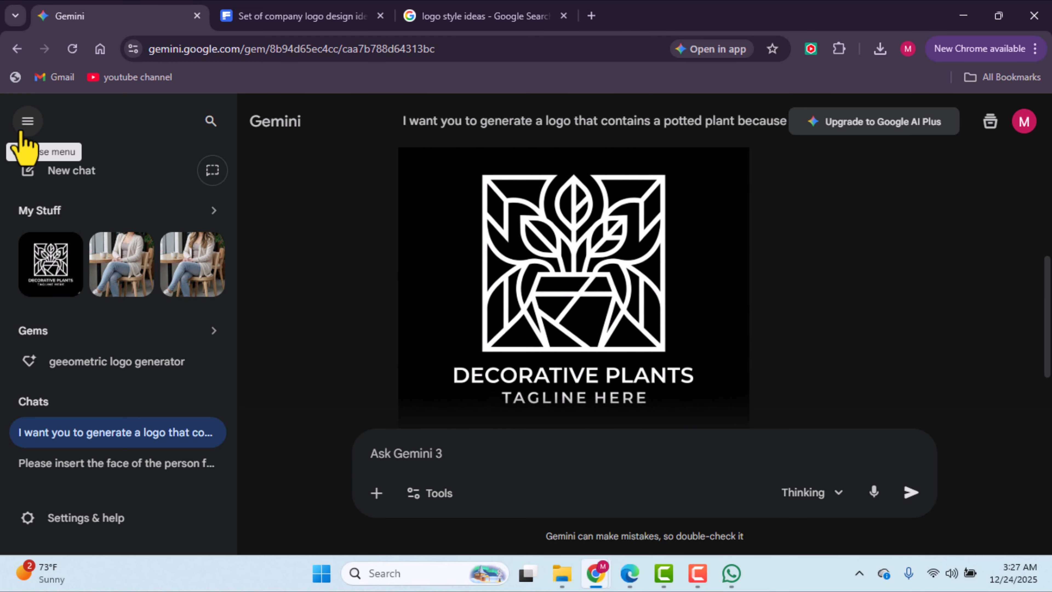
left_click(27, 121)
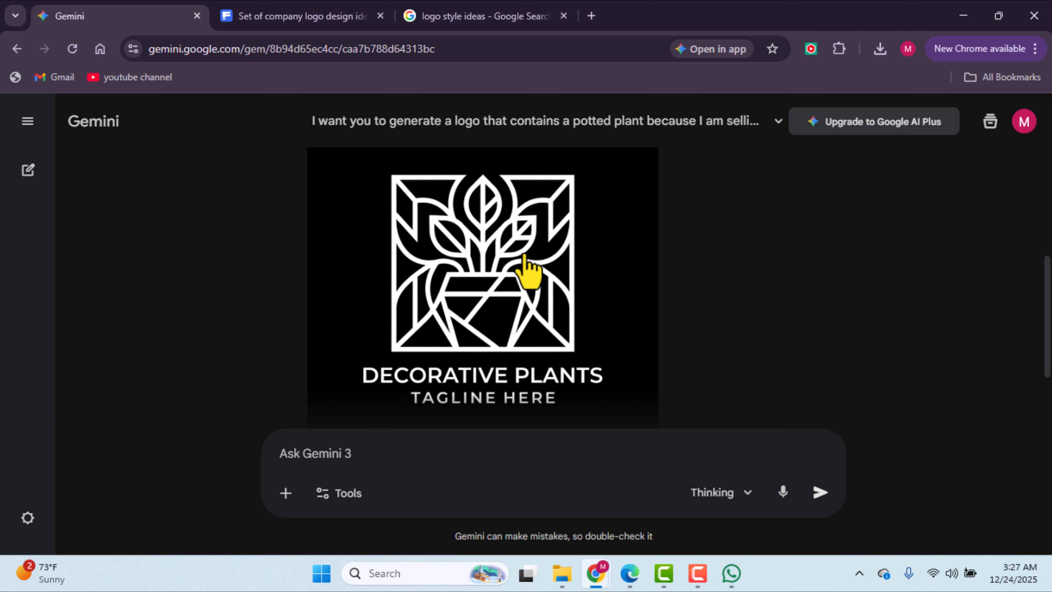